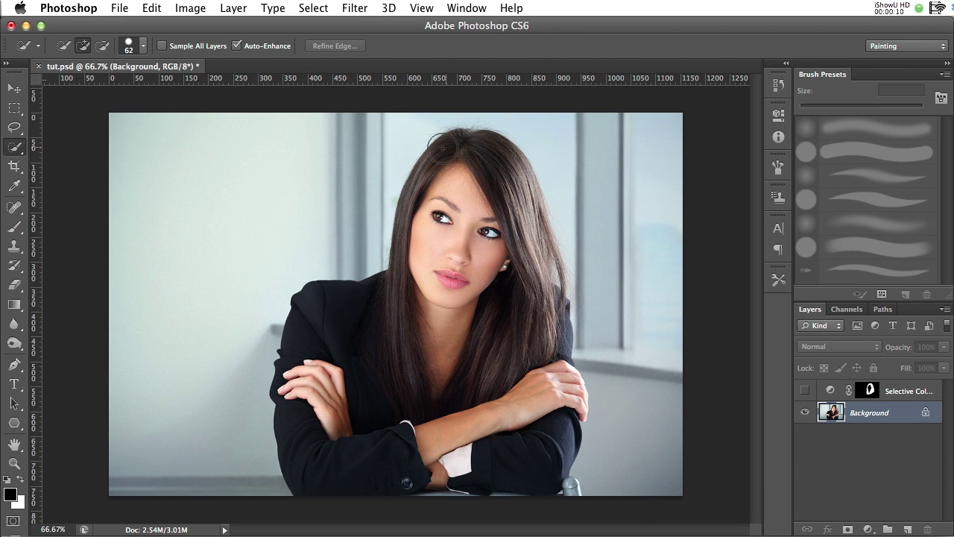
- Show, then hide, the earlier hair colour adjustment to compare, and pick the Quick Selection Tool
click(804, 390)
click(804, 391)
click(15, 148)
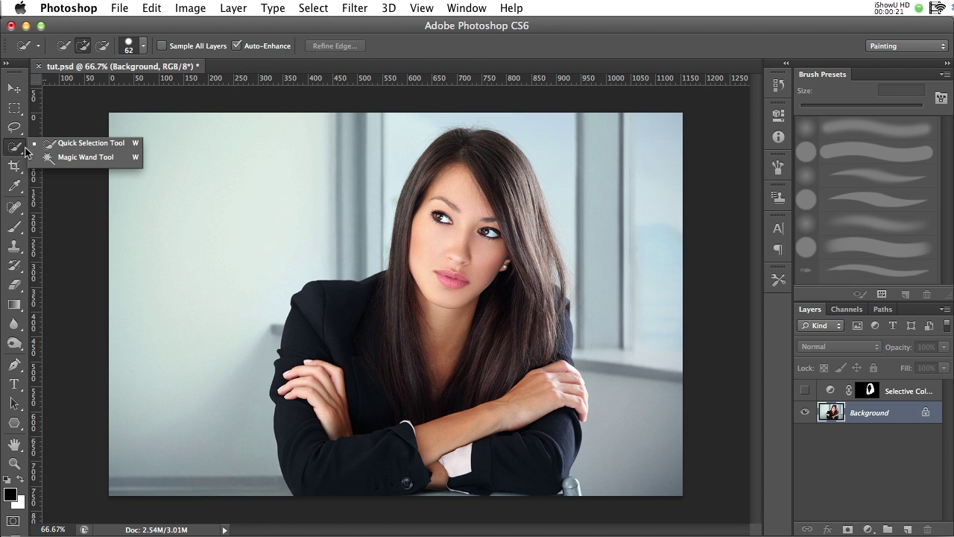
click(120, 146)
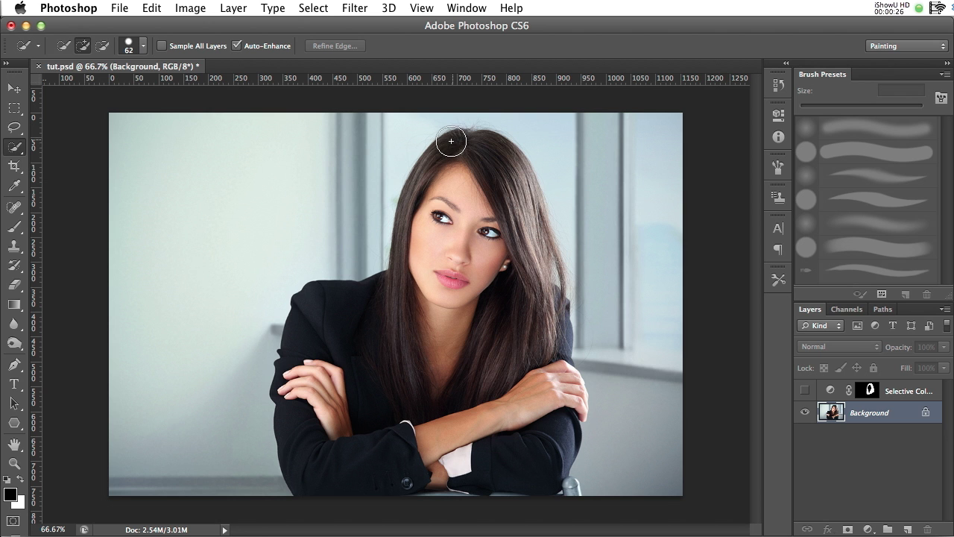
- Brush a selection over the hair, then subtract the jacket, arm and face
drag(451, 141, 406, 382)
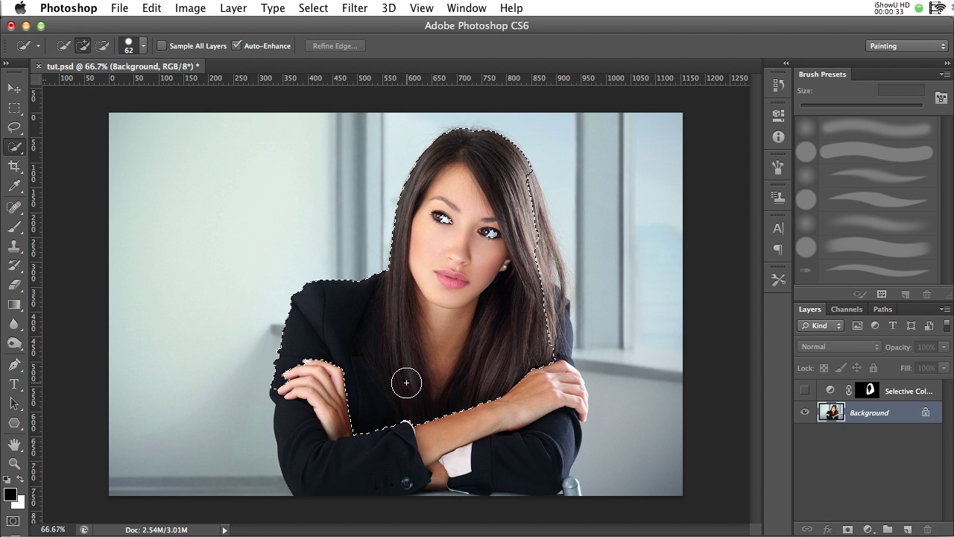
drag(538, 179, 555, 313)
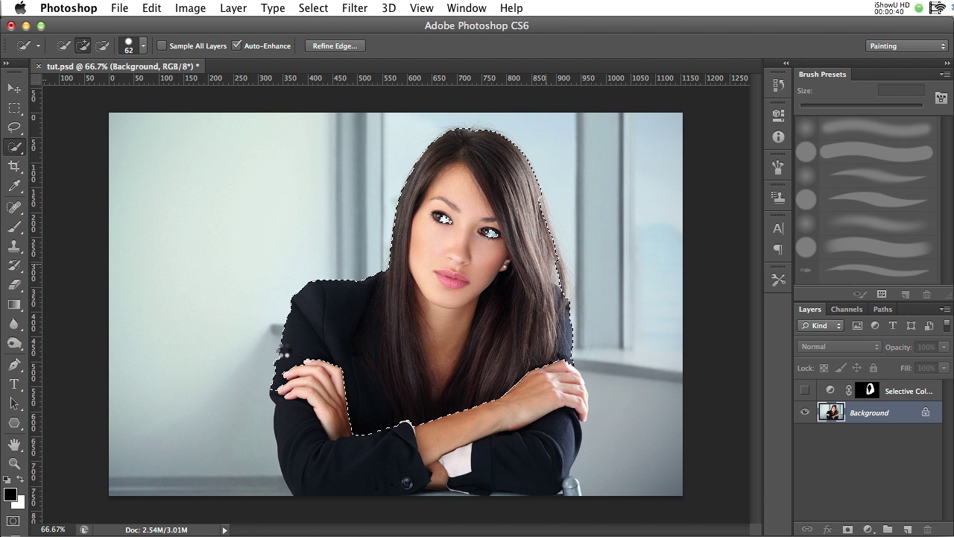
drag(284, 352, 386, 440)
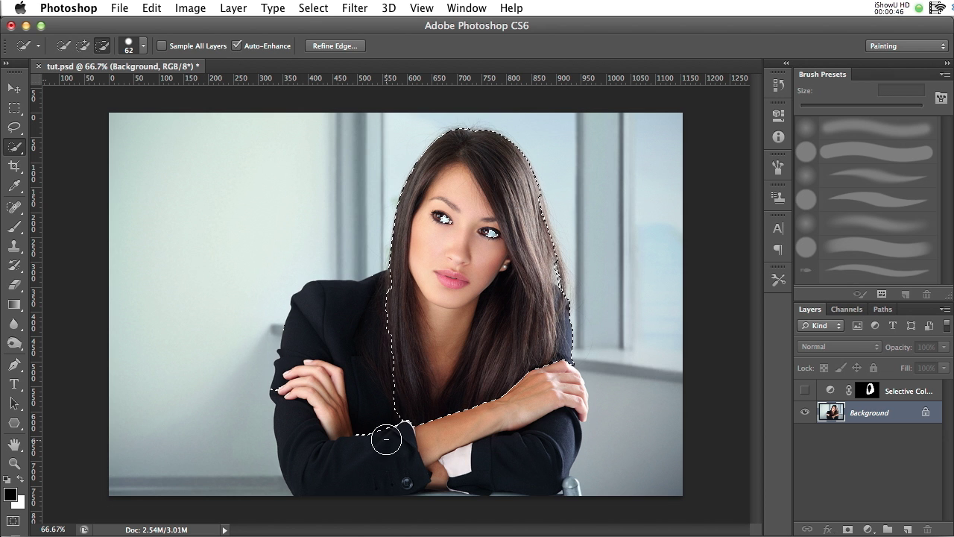
drag(570, 339, 573, 320)
mouse_move(450, 182)
mouse_down()
mouse_move(436, 301)
mouse_move(429, 216)
mouse_move(458, 171)
mouse_up()
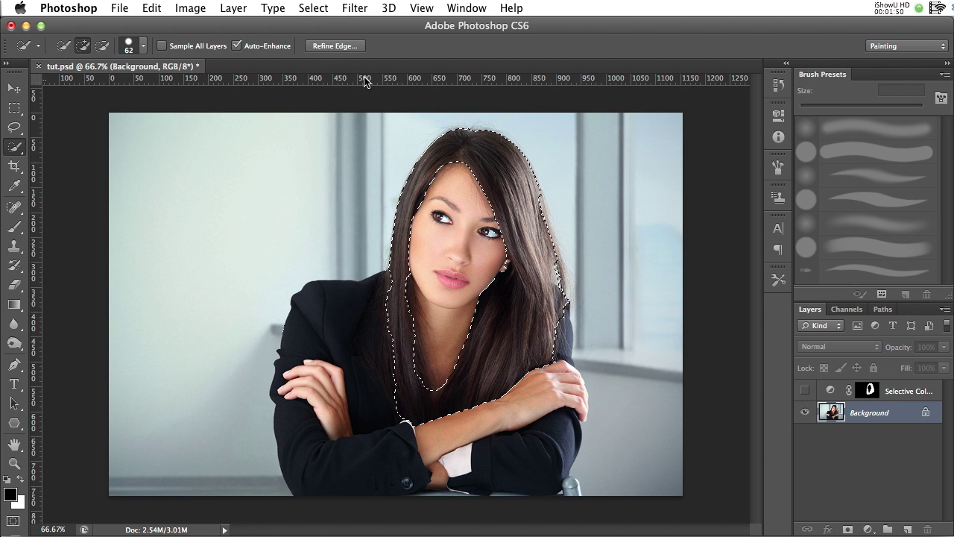
- In Refine Edge, enable Smart Radius and tune the radius to about 52.5 px
click(336, 48)
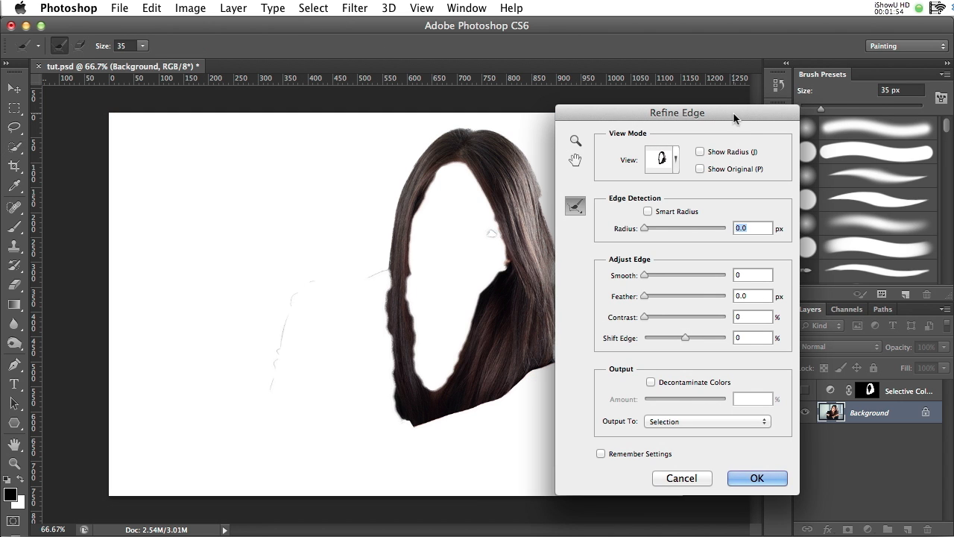
drag(733, 112, 781, 122)
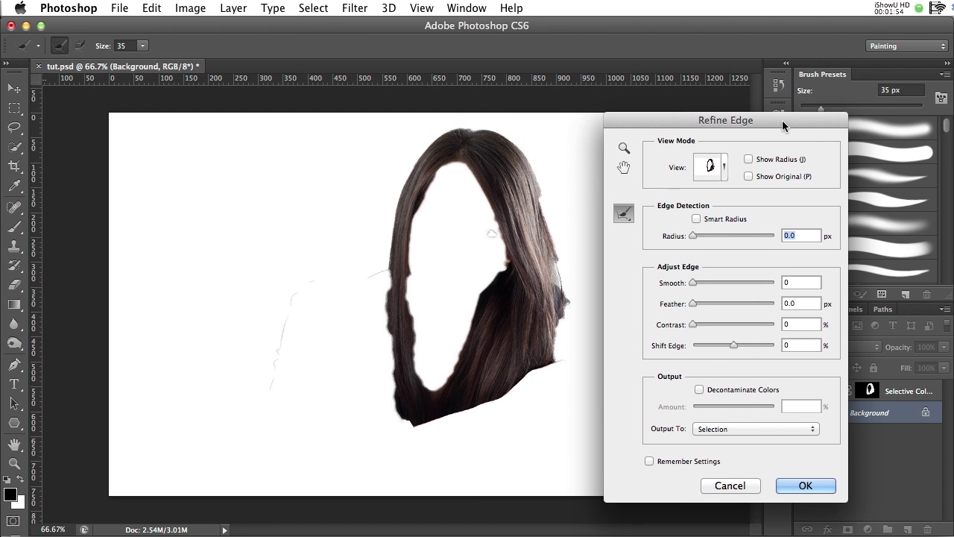
click(697, 222)
drag(693, 238, 763, 238)
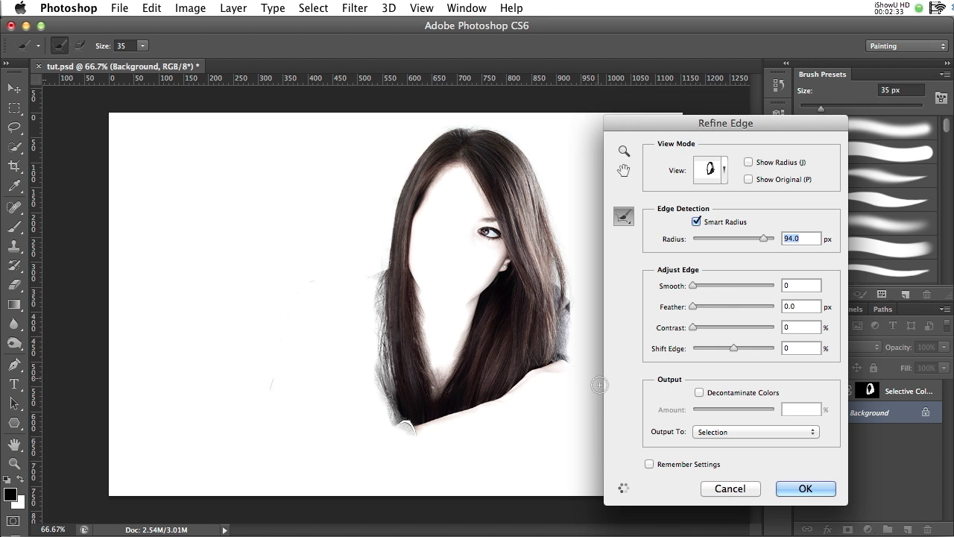
drag(763, 238, 750, 239)
text(0)
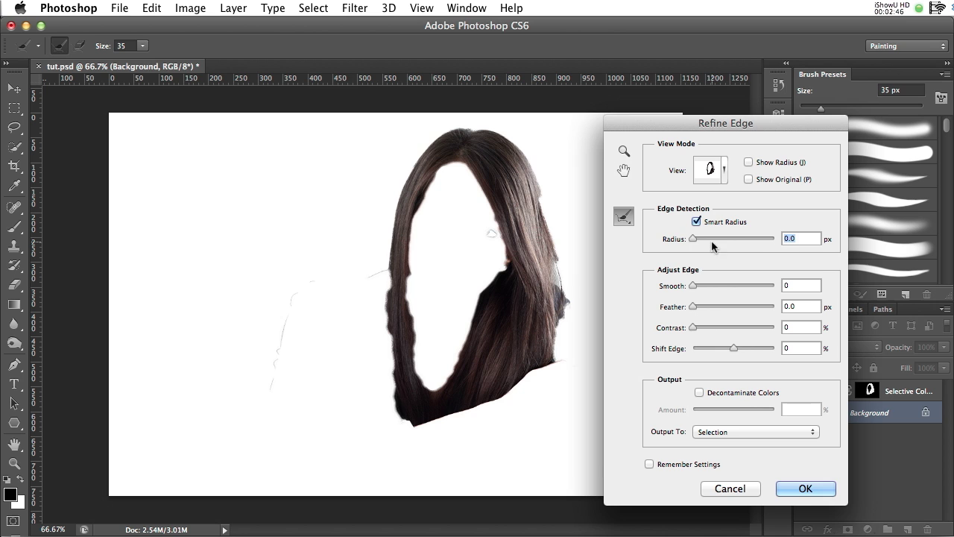
drag(692, 238, 740, 240)
mouse_move(741, 239)
mouse_down()
mouse_move(729, 240)
mouse_move(744, 244)
mouse_up()
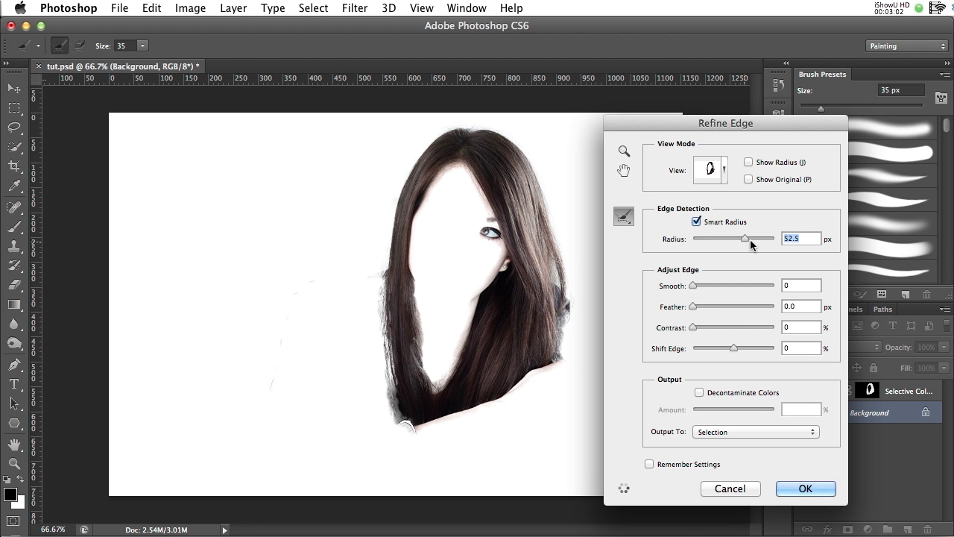
- Refine the hair's left, top and bottom edges with the Refine Radius brush and apply
key(alt)
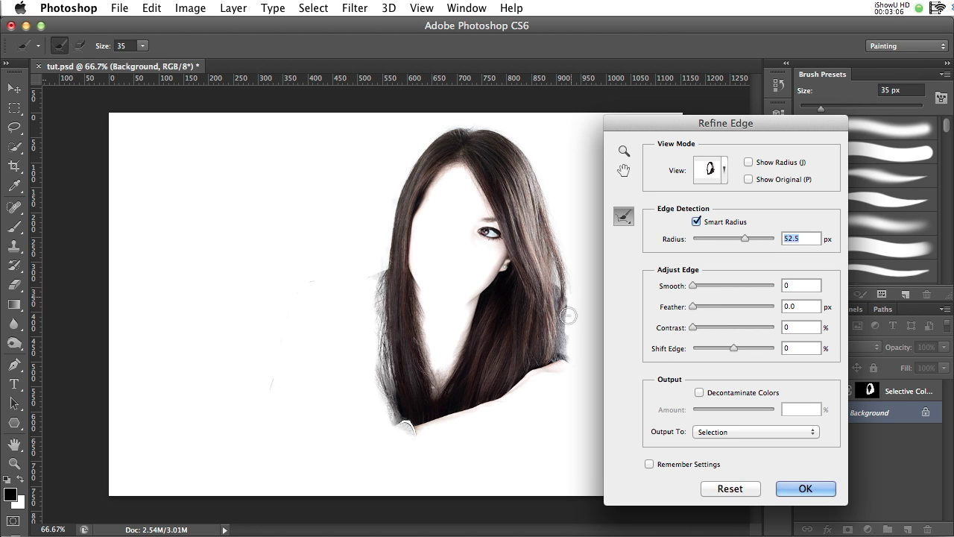
drag(568, 316, 566, 347)
drag(384, 384, 380, 287)
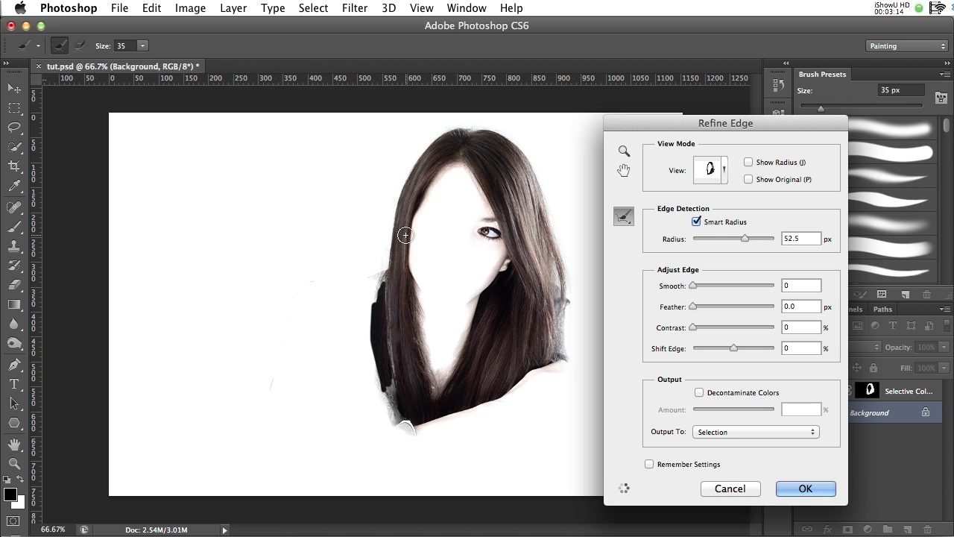
key(alt)
drag(490, 228, 486, 220)
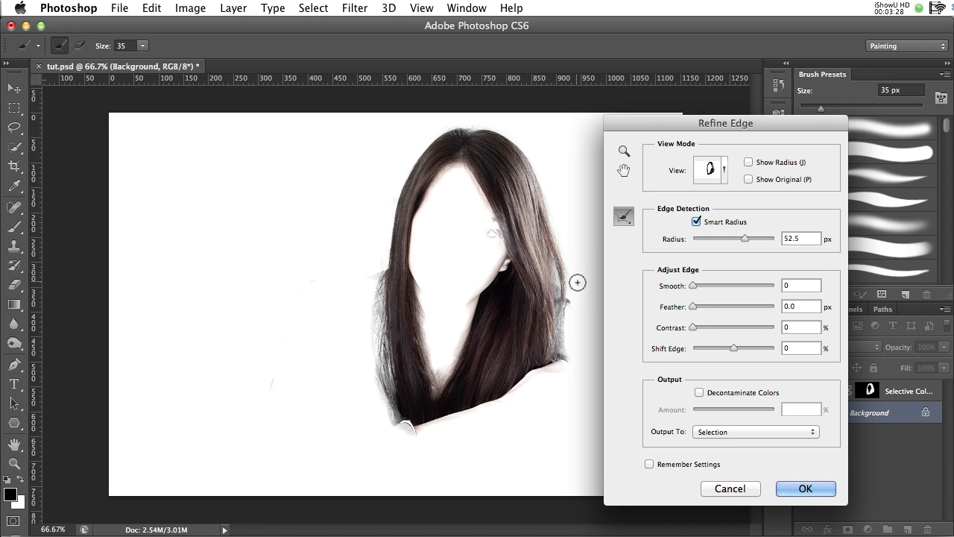
key(super+z)
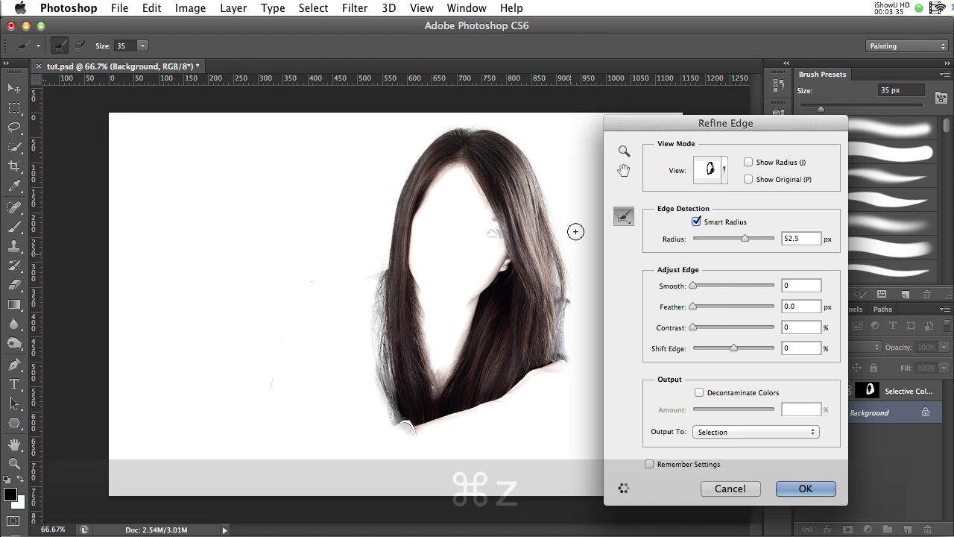
mouse_move(389, 253)
mouse_down()
mouse_move(524, 156)
mouse_move(587, 309)
mouse_up()
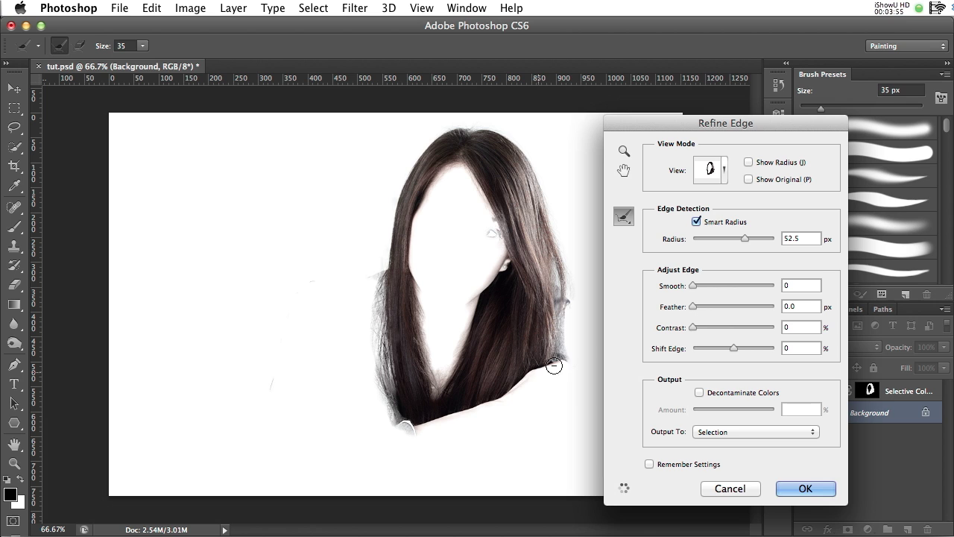
mouse_move(412, 428)
mouse_down()
mouse_move(506, 394)
mouse_move(567, 357)
mouse_up()
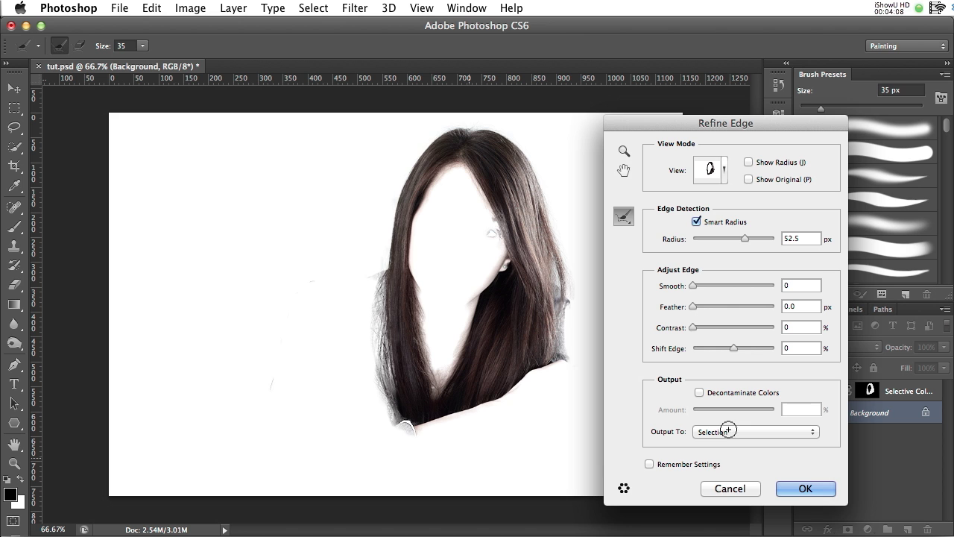
click(824, 488)
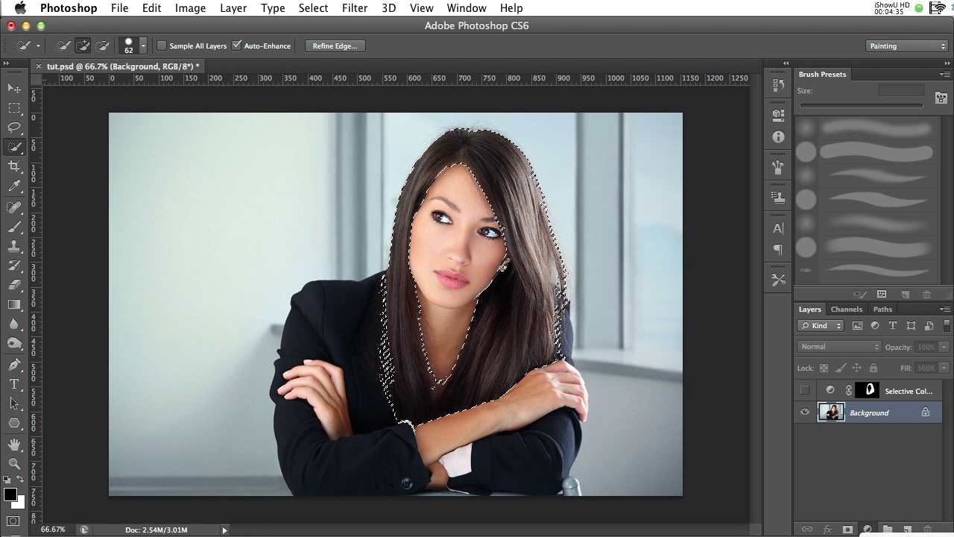
- Add a hair-masked Selective Color adjustment layer targeting the Neutrals range
click(867, 529)
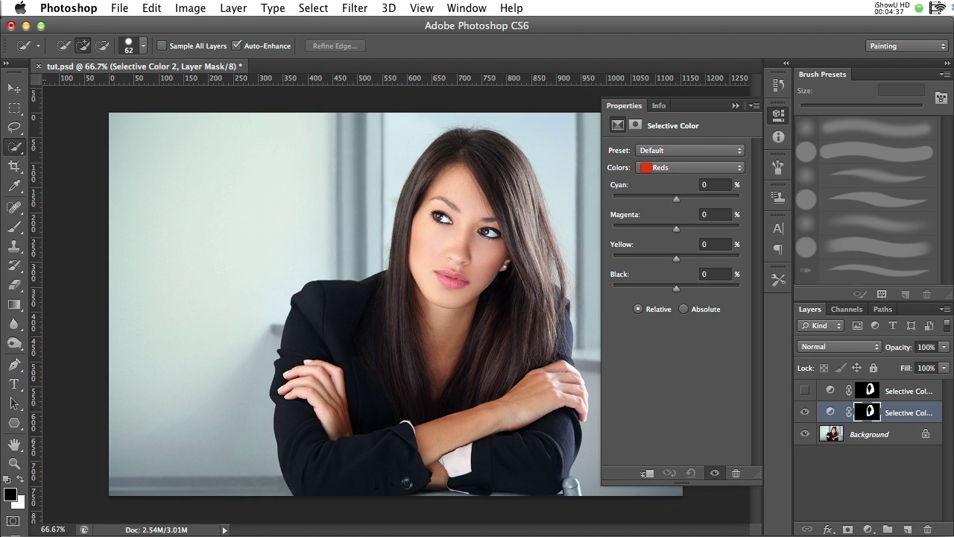
click(686, 165)
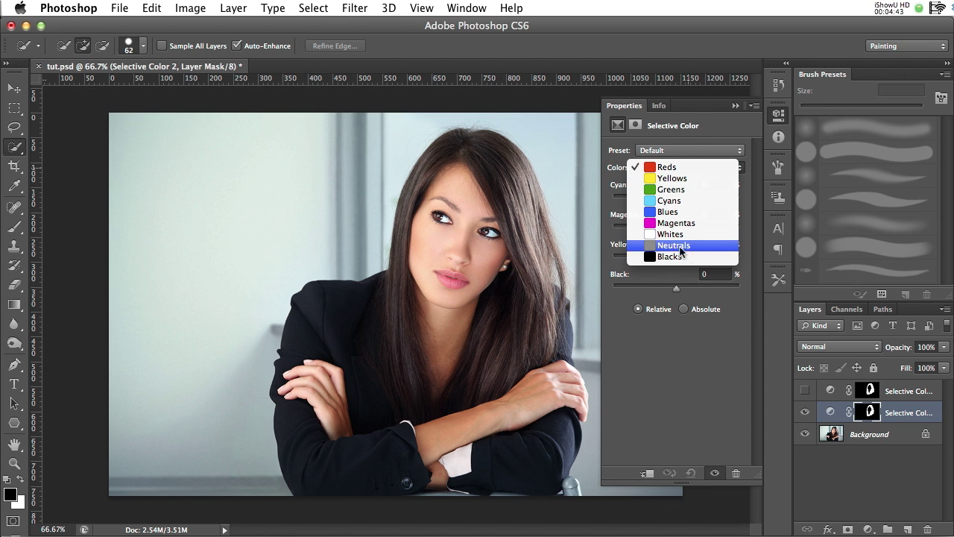
click(697, 245)
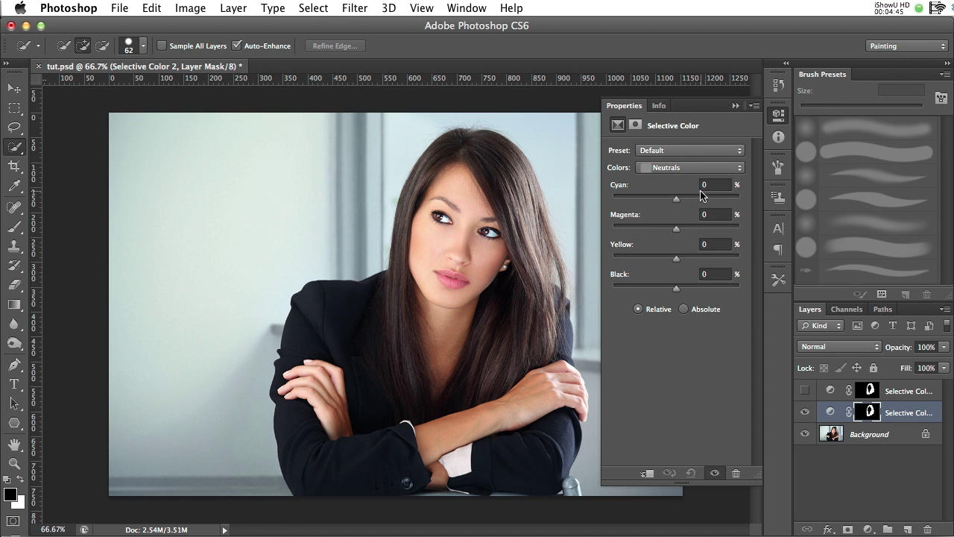
- Set Neutrals to Cyan -46, Magenta +11, Yellow +35, Black -24 for coppery red hair
drag(676, 198, 673, 199)
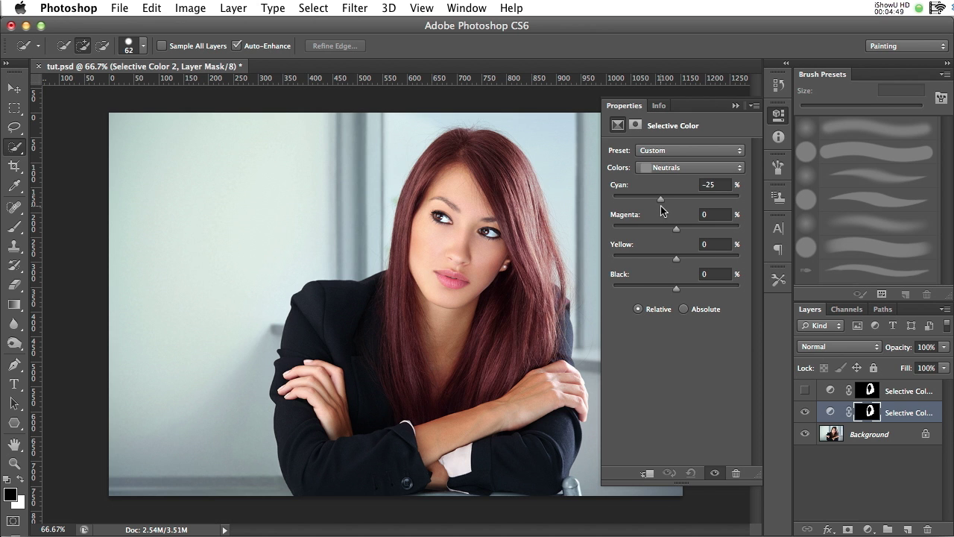
mouse_move(659, 204)
mouse_down()
mouse_move(614, 228)
mouse_move(698, 228)
mouse_move(646, 271)
mouse_up()
drag(702, 273, 647, 300)
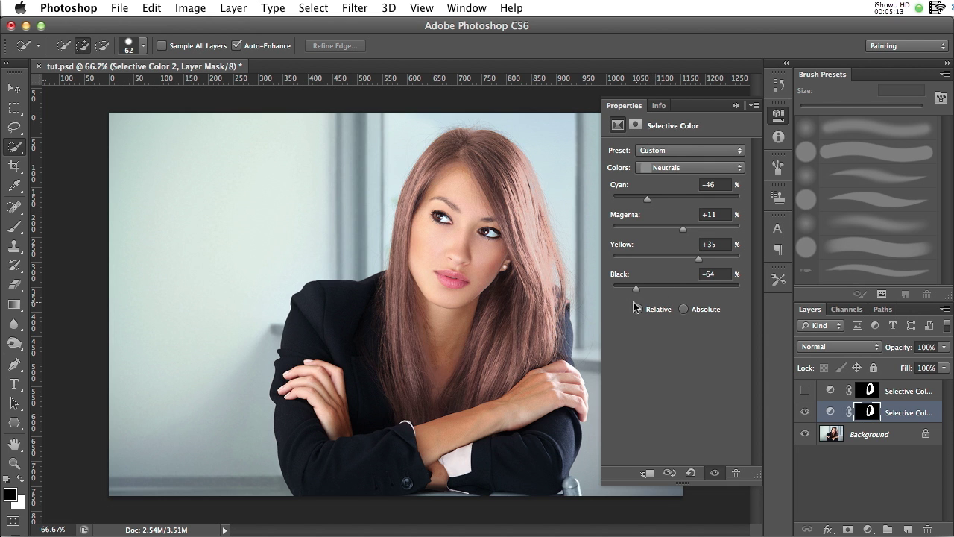
drag(643, 300, 607, 309)
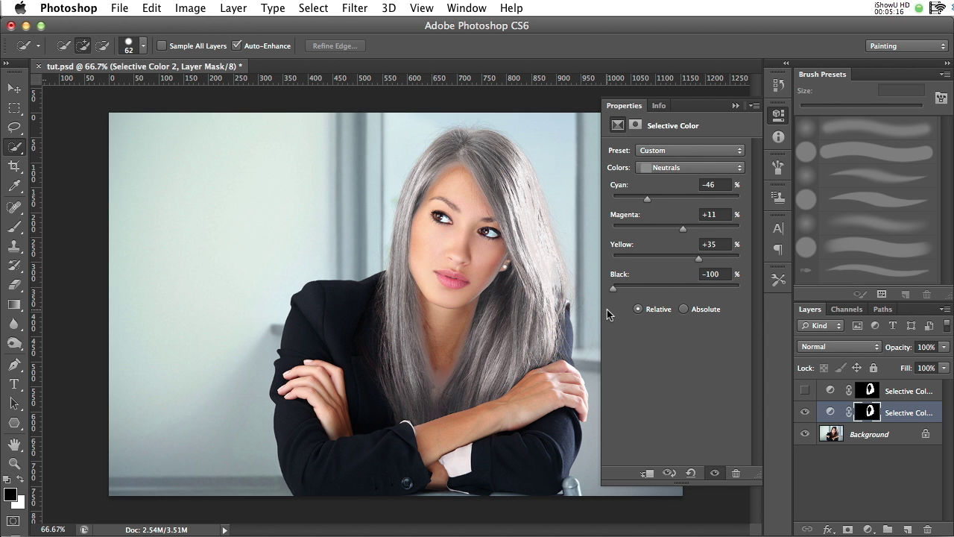
drag(606, 310, 637, 314)
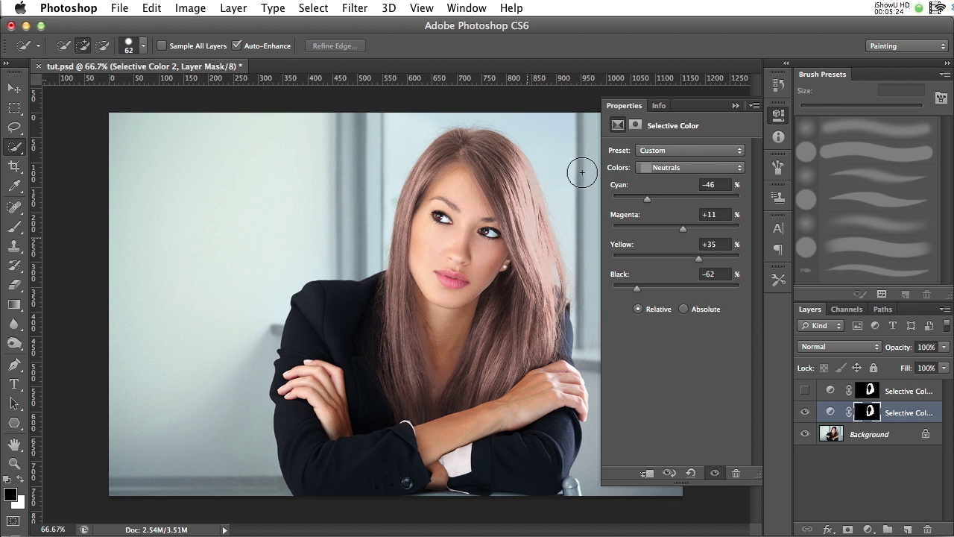
mouse_move(636, 290)
mouse_down()
mouse_move(658, 290)
mouse_move(661, 305)
mouse_up()
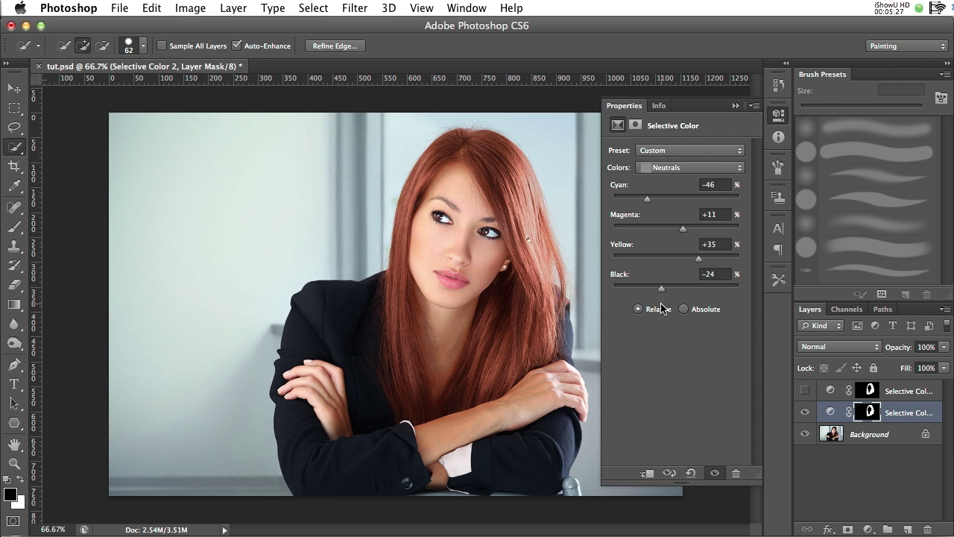
- Step back, then forward, through the History panel states
click(778, 85)
click(701, 284)
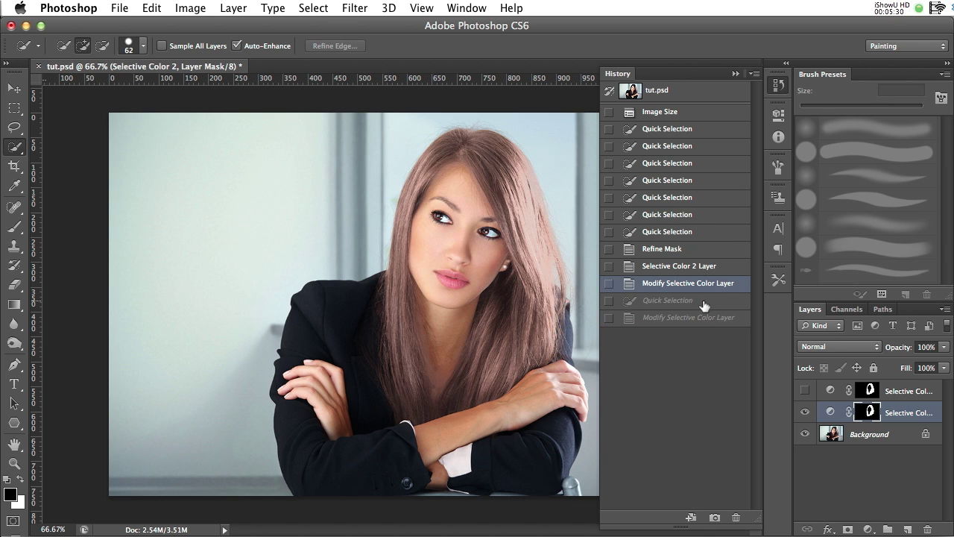
click(708, 300)
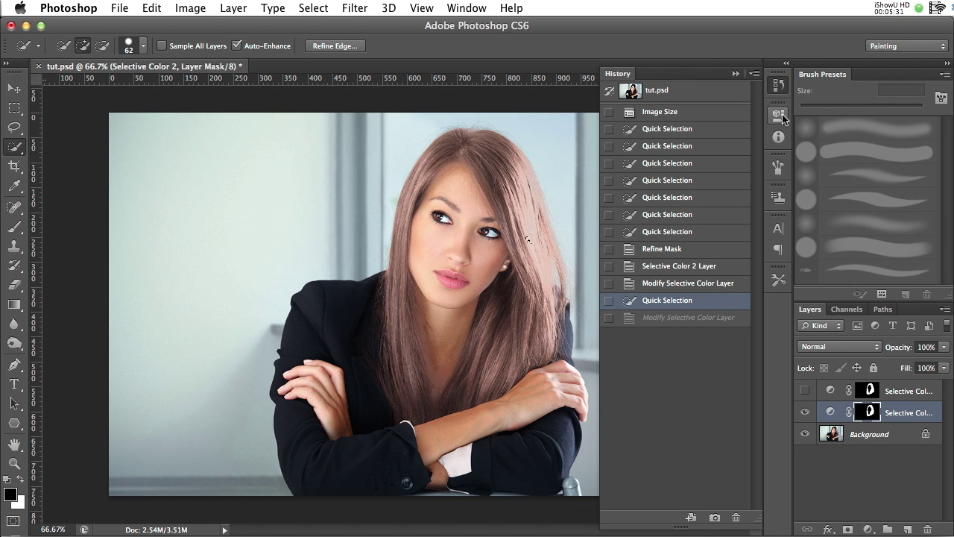
- Reopen the Selective Color settings, set Neutrals Black to -29, and deselect
click(829, 391)
click(830, 414)
double_click(829, 415)
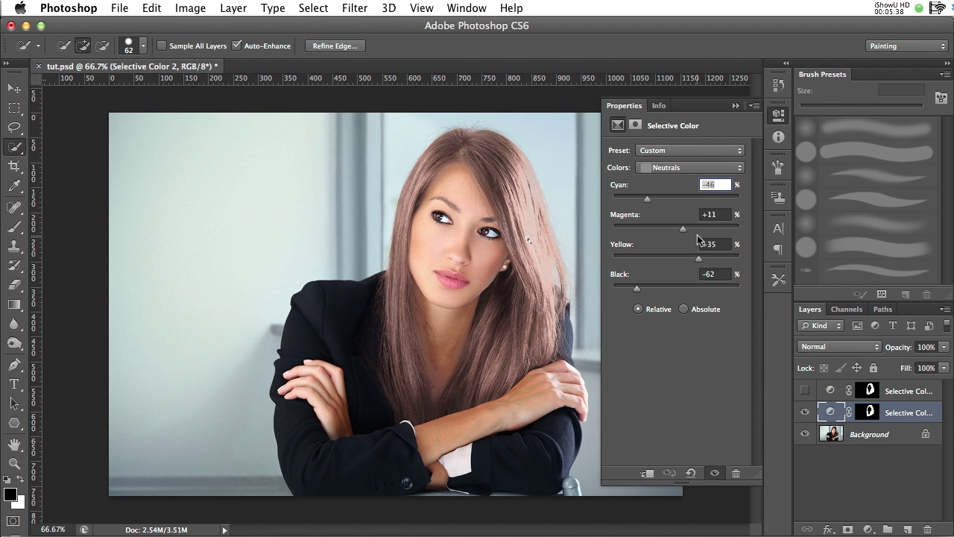
mouse_move(636, 288)
mouse_down()
mouse_move(658, 288)
mouse_move(668, 300)
mouse_move(657, 301)
mouse_up()
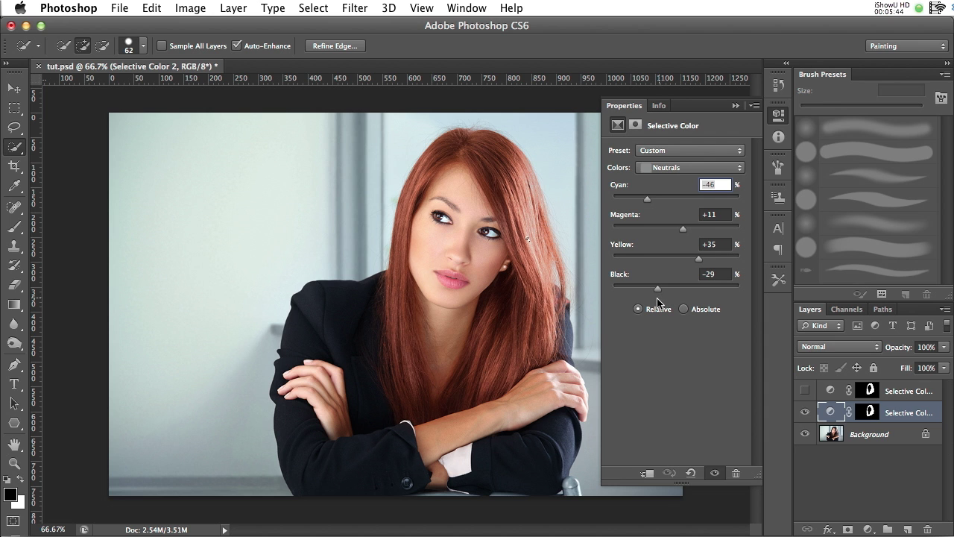
click(312, 9)
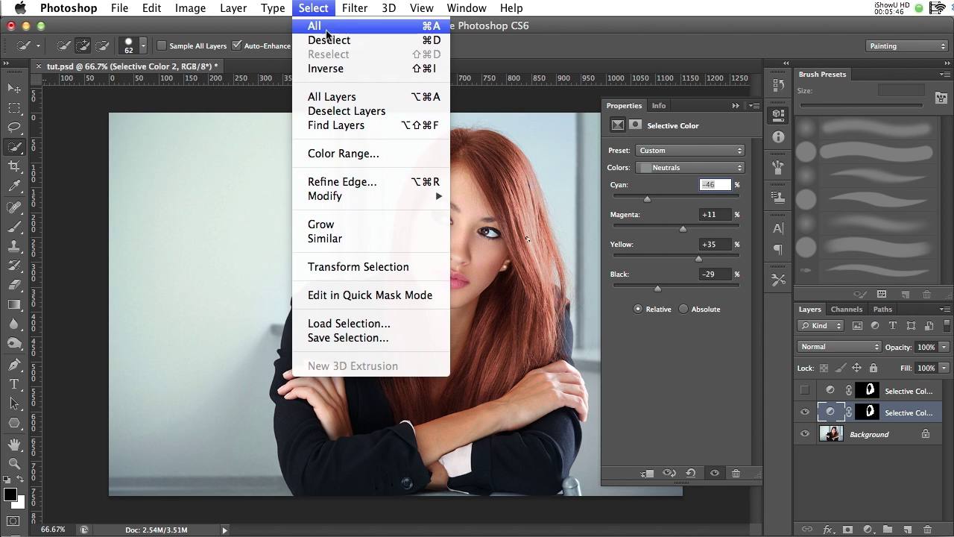
click(362, 41)
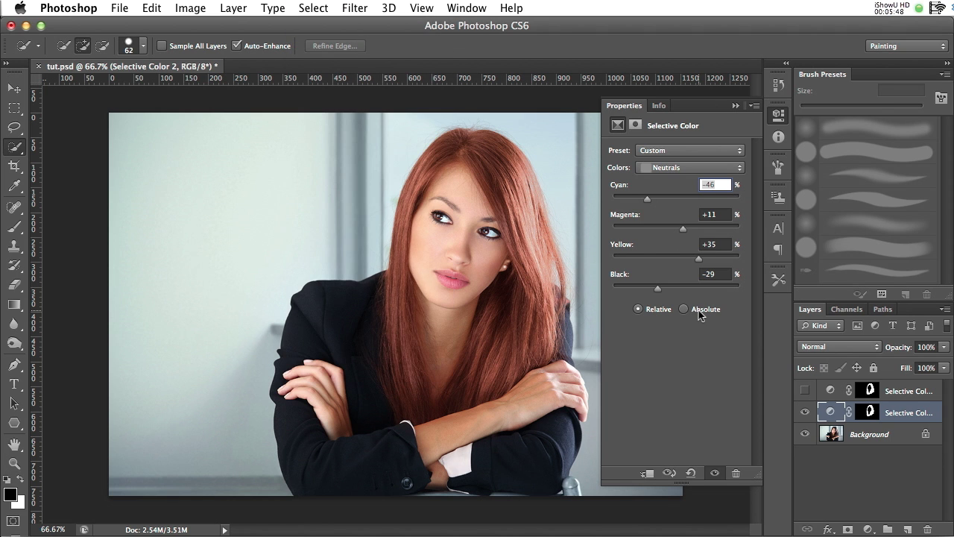
- Set the Blacks range to Cyan +9, Magenta +6, Yellow +6, with Black slightly negative
click(687, 167)
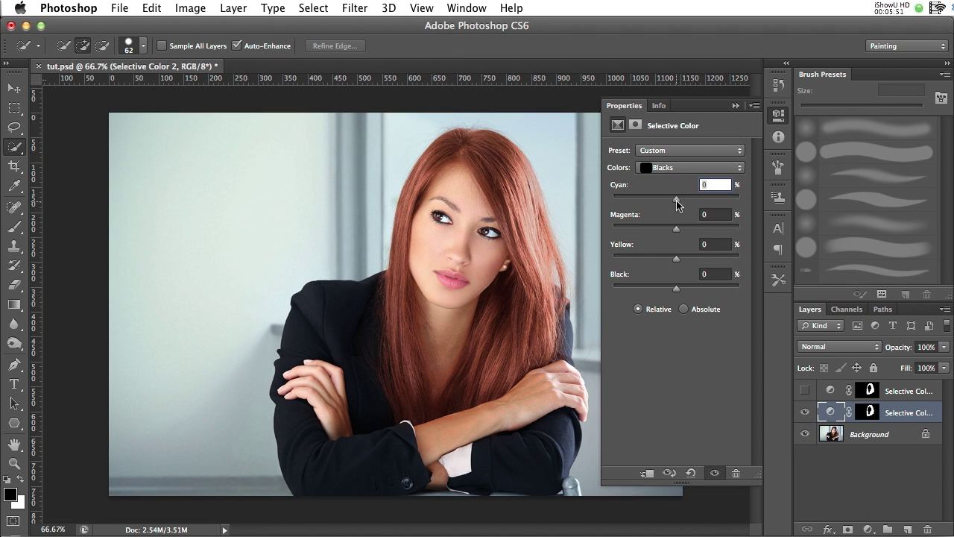
mouse_move(677, 204)
mouse_down()
mouse_move(667, 210)
mouse_move(681, 205)
mouse_up()
drag(685, 207, 681, 210)
drag(677, 260, 679, 263)
drag(680, 261, 681, 260)
drag(672, 235, 680, 233)
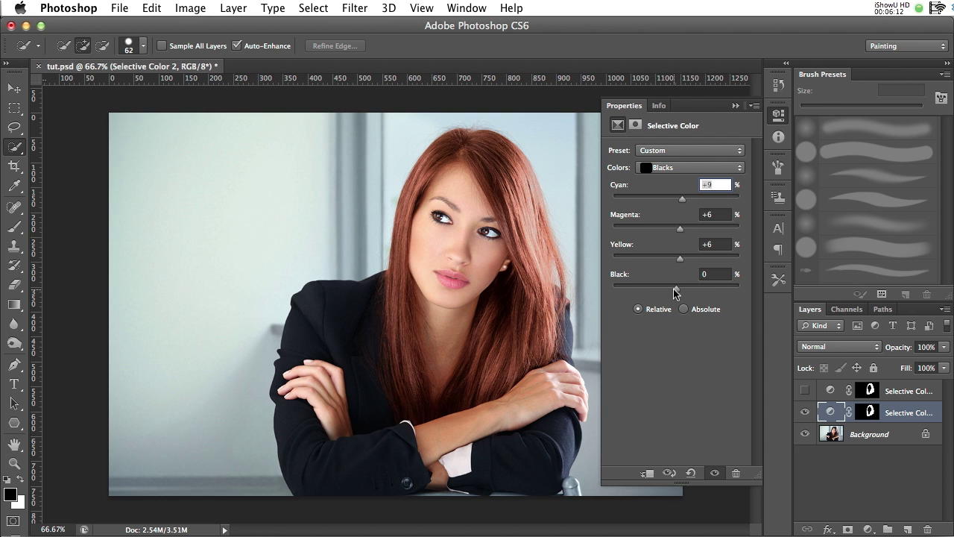
mouse_move(675, 288)
mouse_down()
mouse_move(667, 294)
mouse_move(678, 295)
mouse_up()
drag(677, 291, 672, 293)
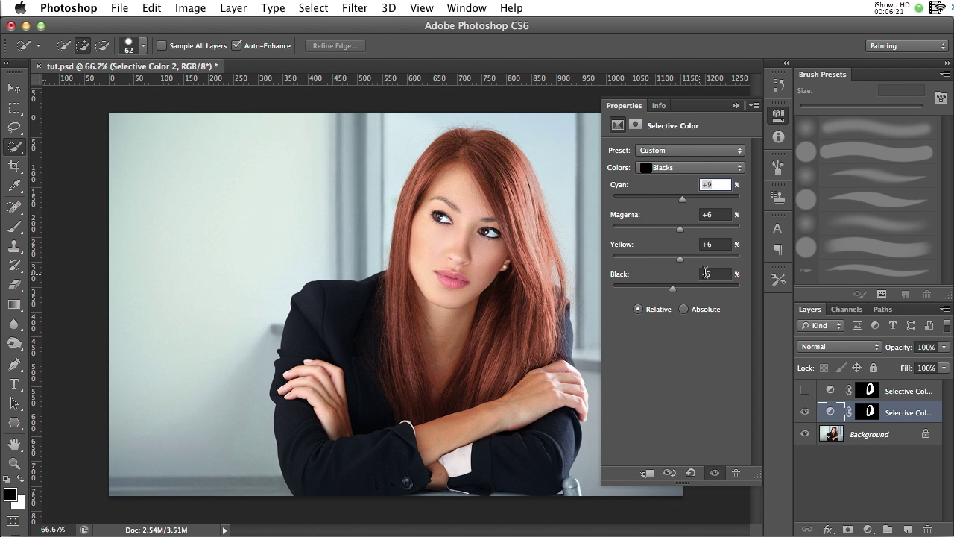
click(854, 472)
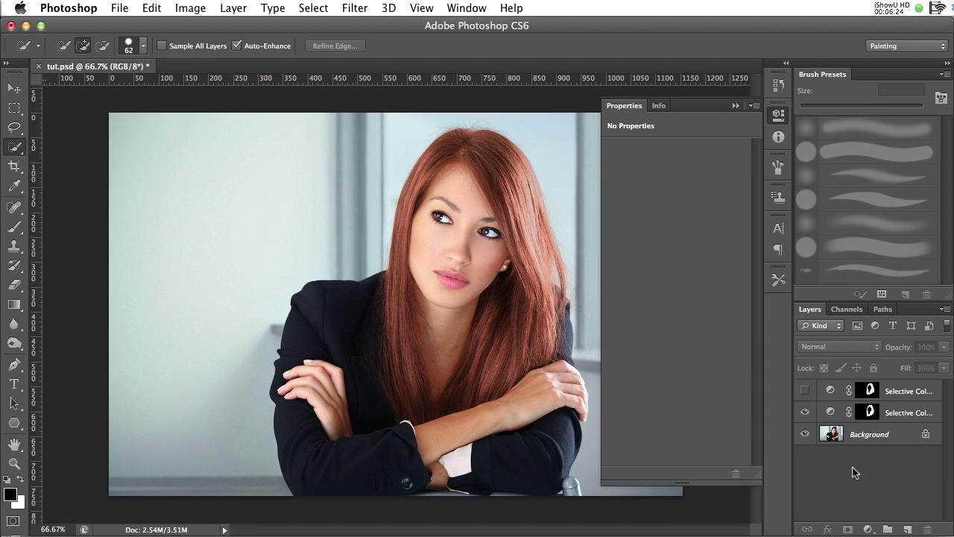
click(805, 412)
click(805, 412)
click(805, 390)
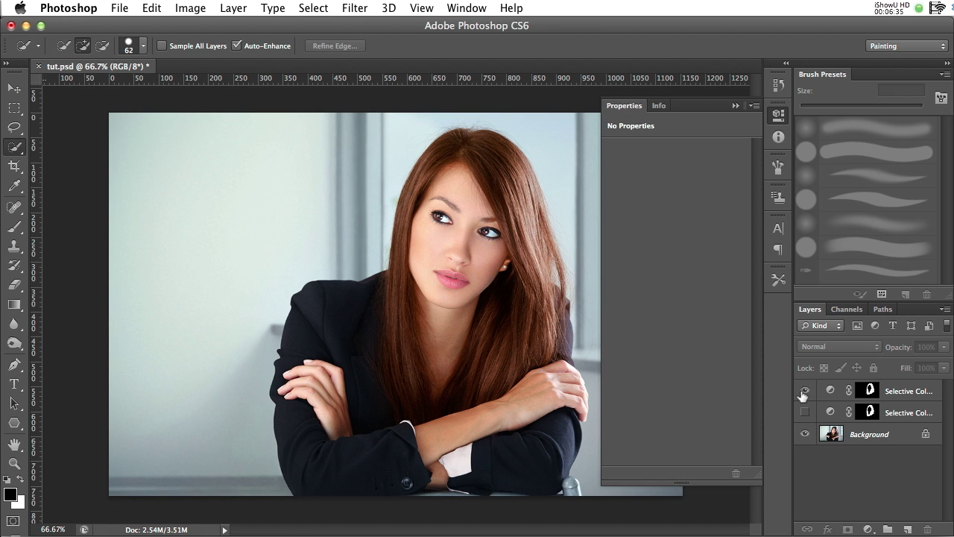
click(805, 390)
click(804, 412)
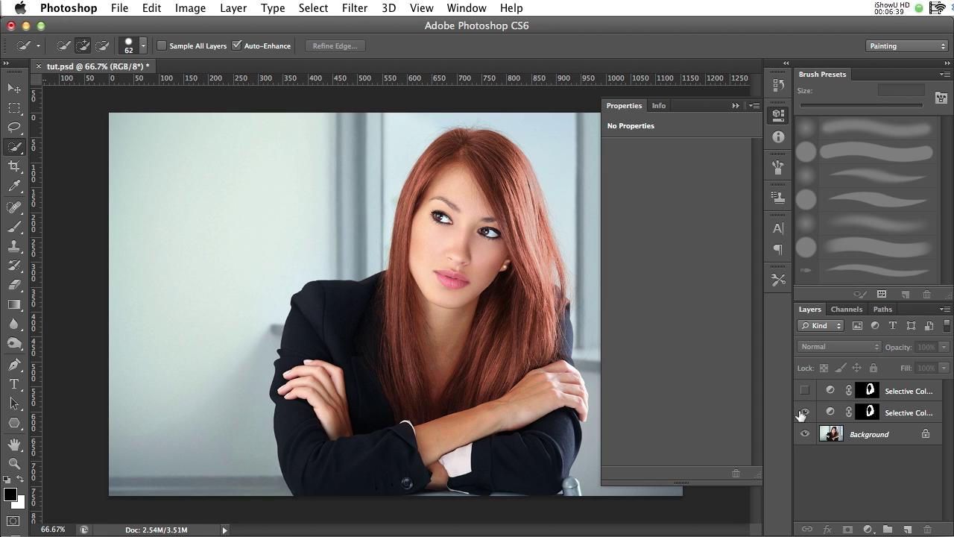